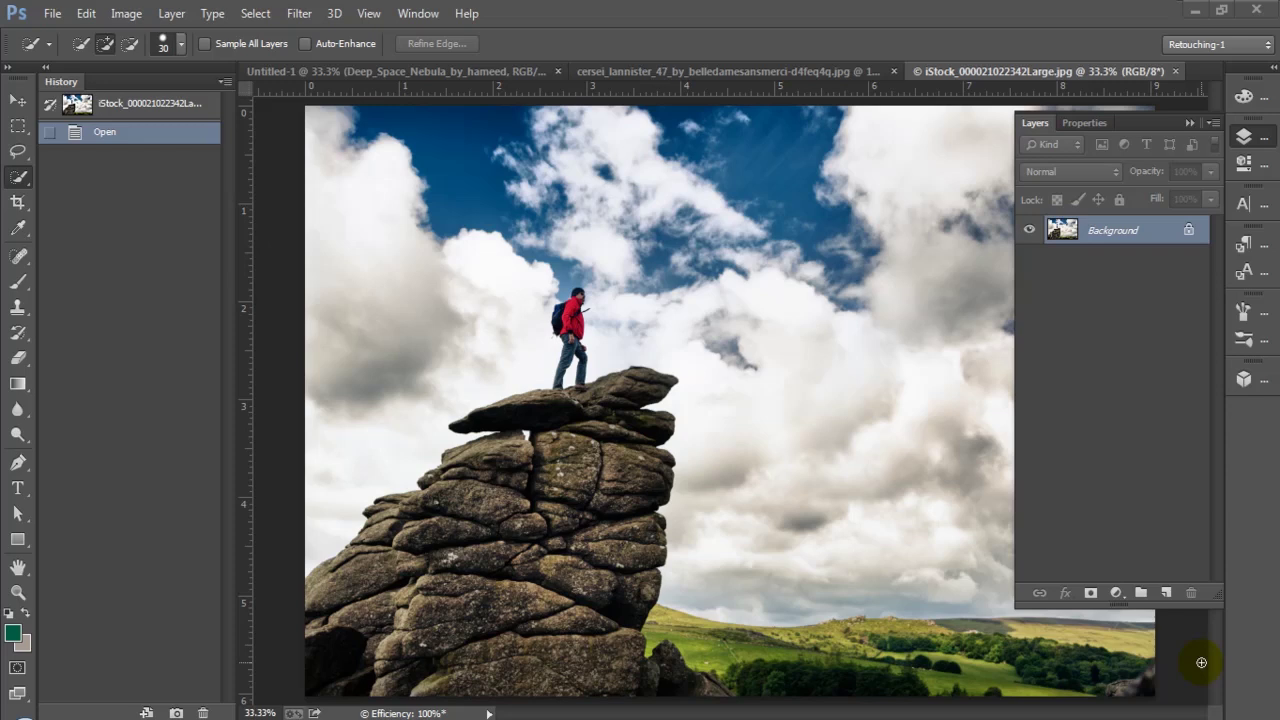
# - Drag the stormy green-sky thumbnail from Bridge into the hiker photo as a placed layer
pyautogui.click(897, 615)
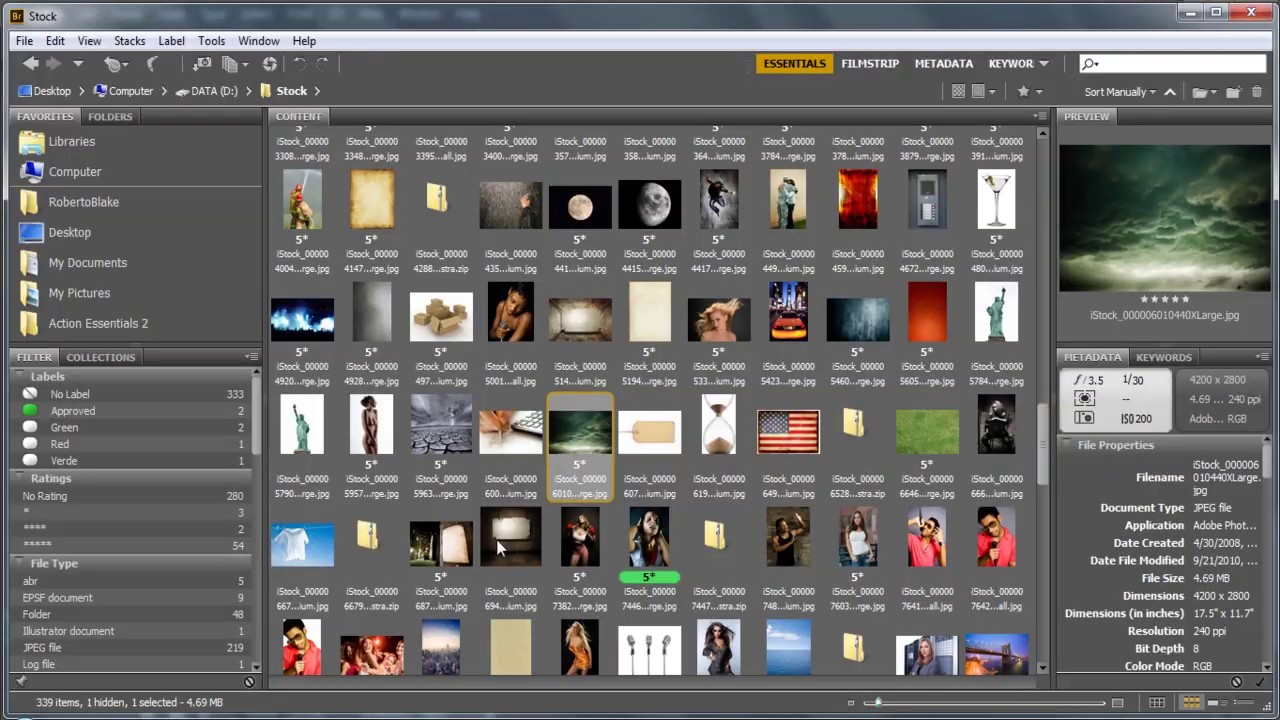
pyautogui.moveTo(575, 432); pyautogui.dragTo(727, 421)
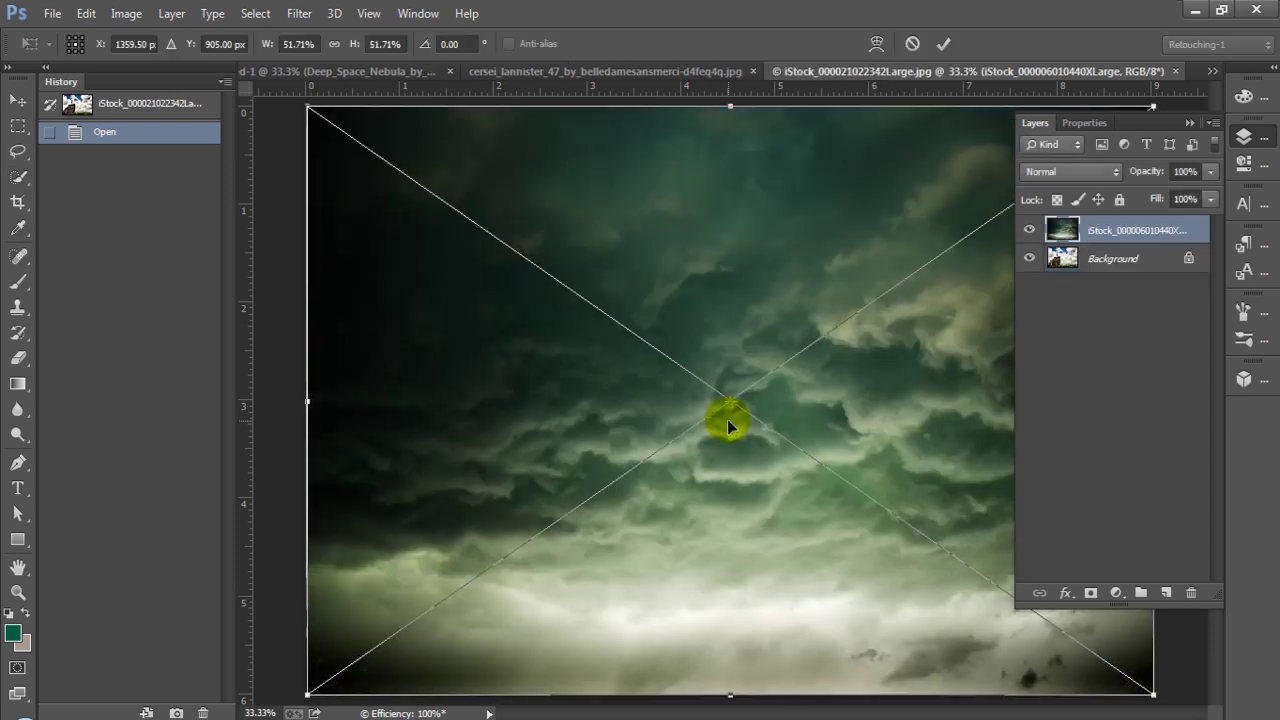
# - Enlarge the placed stormy sky to about 54% to cover the canvas and commit it
pyautogui.hotkey('ctrl', '-')
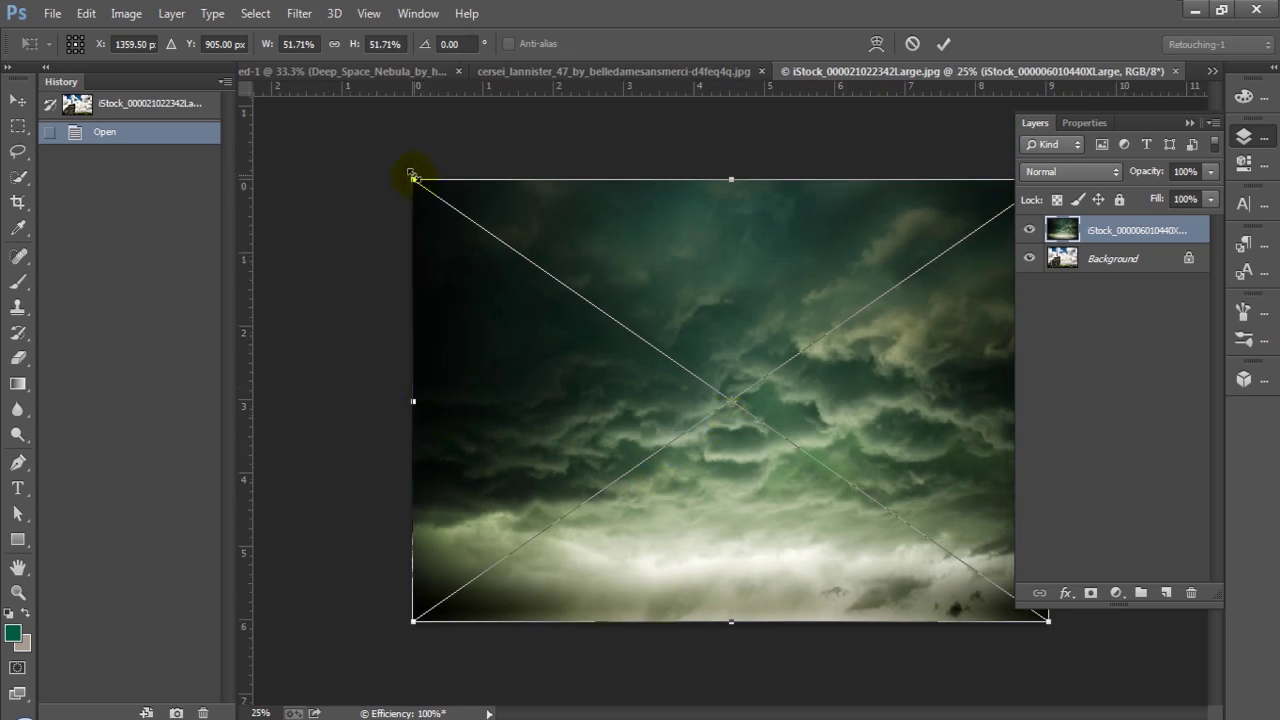
pyautogui.moveTo(412, 176); pyautogui.dragTo(397, 168)
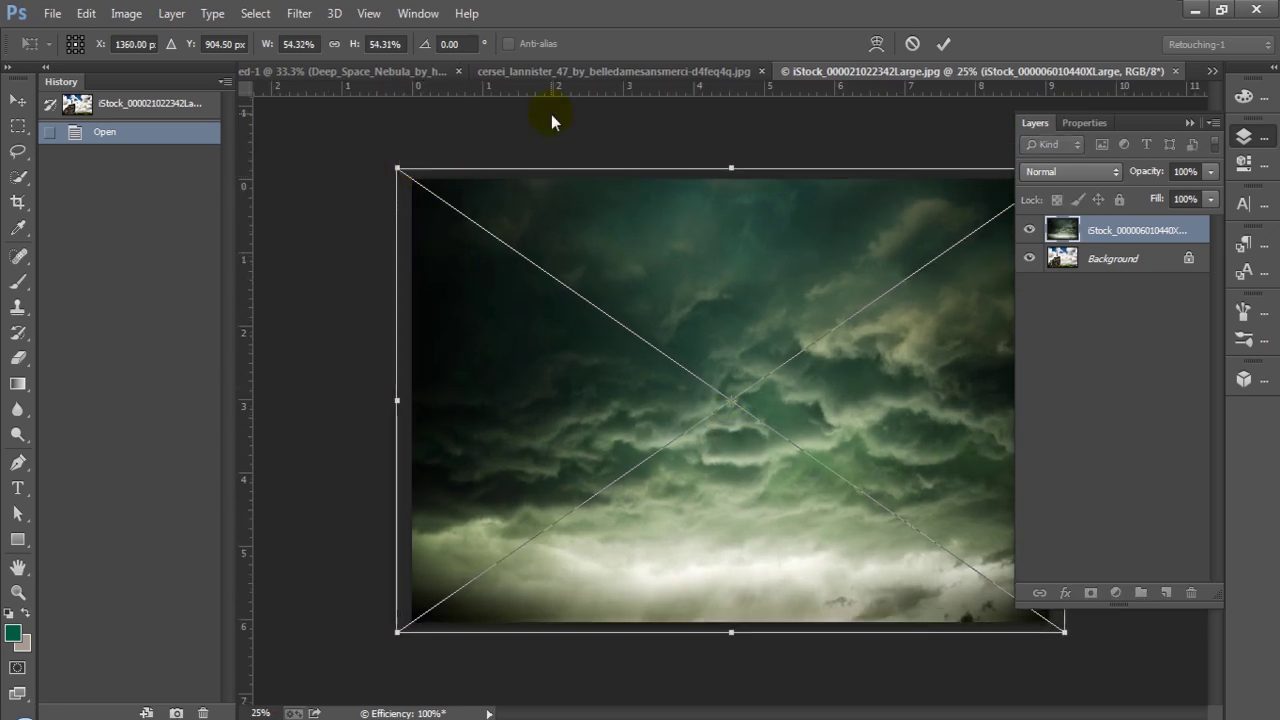
pyautogui.click(943, 44)
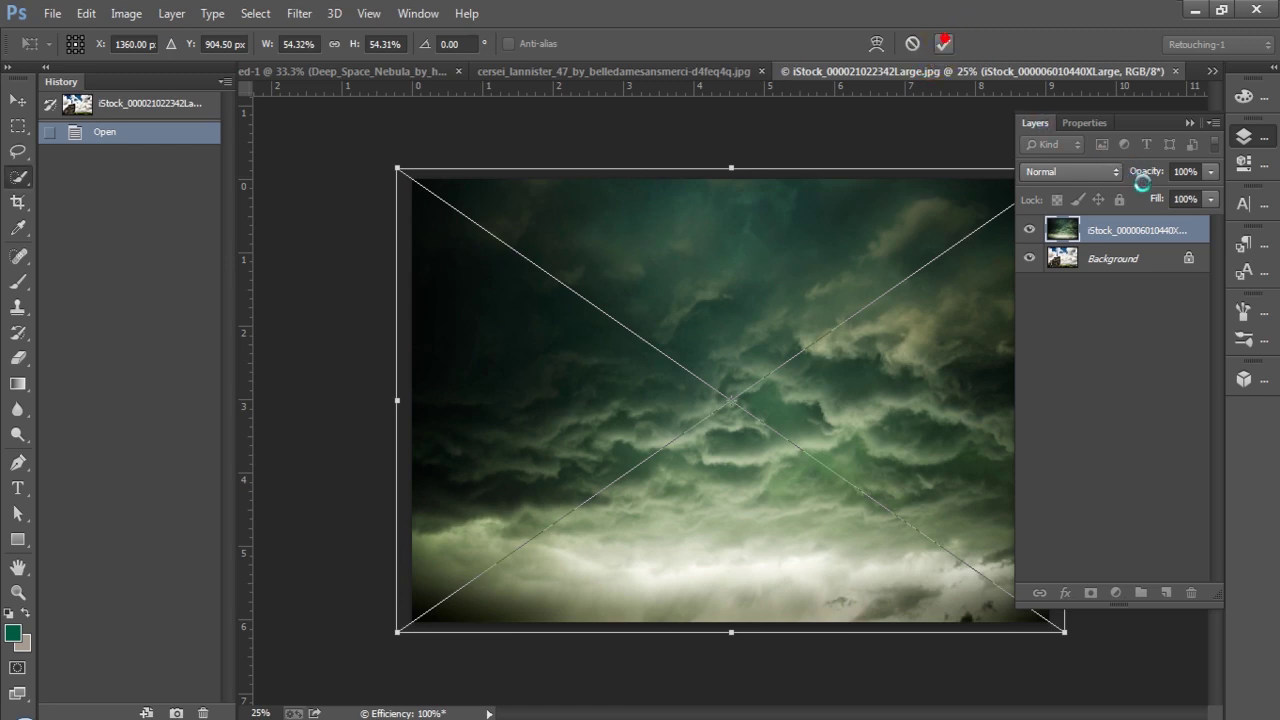
# - Unlock the hiker Background as Layer 0 and move it above the sky layer
pyautogui.keyDown('alt'); pyautogui.doubleClick(1143, 268); pyautogui.keyUp('alt')
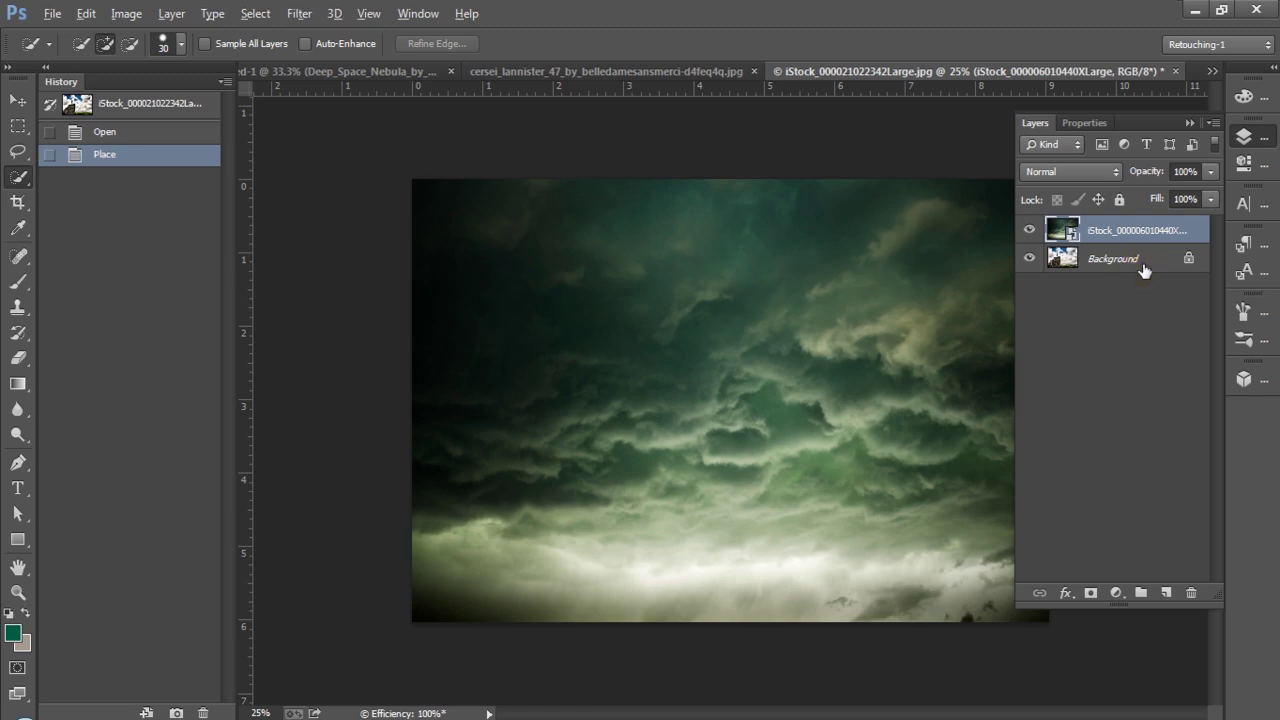
pyautogui.hotkey('ctrl', ']')
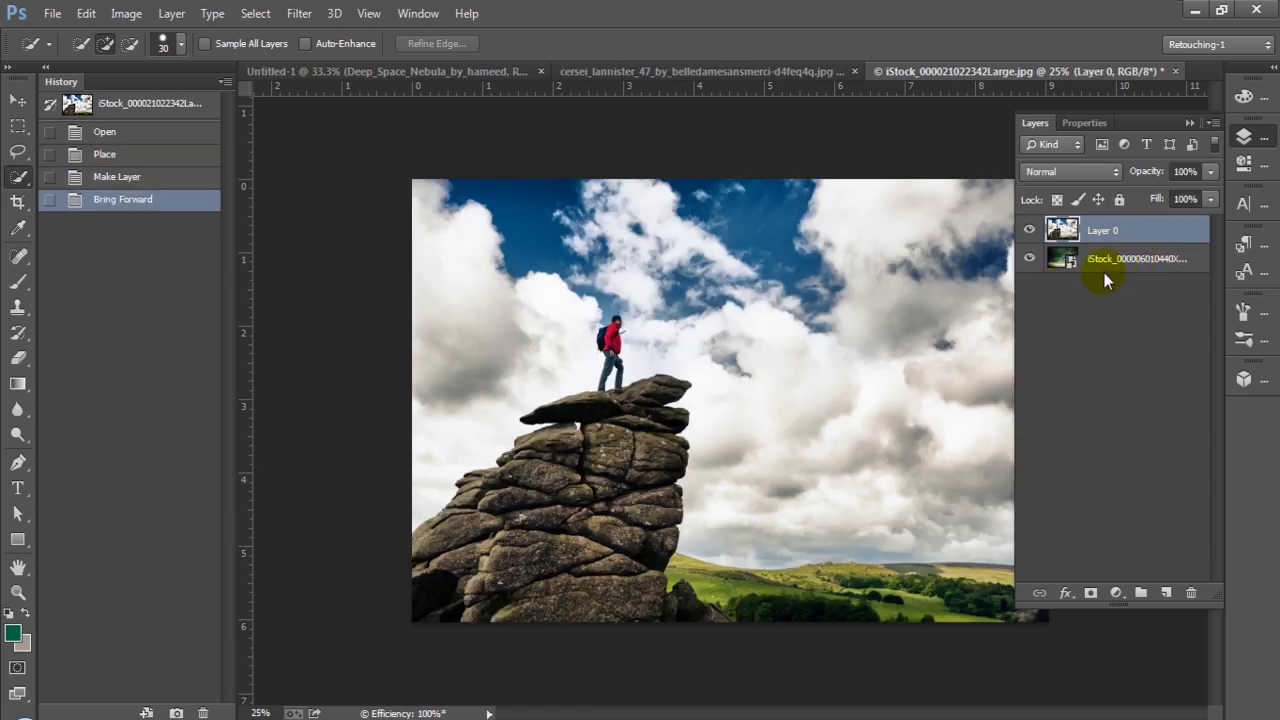
pyautogui.click(1190, 122)
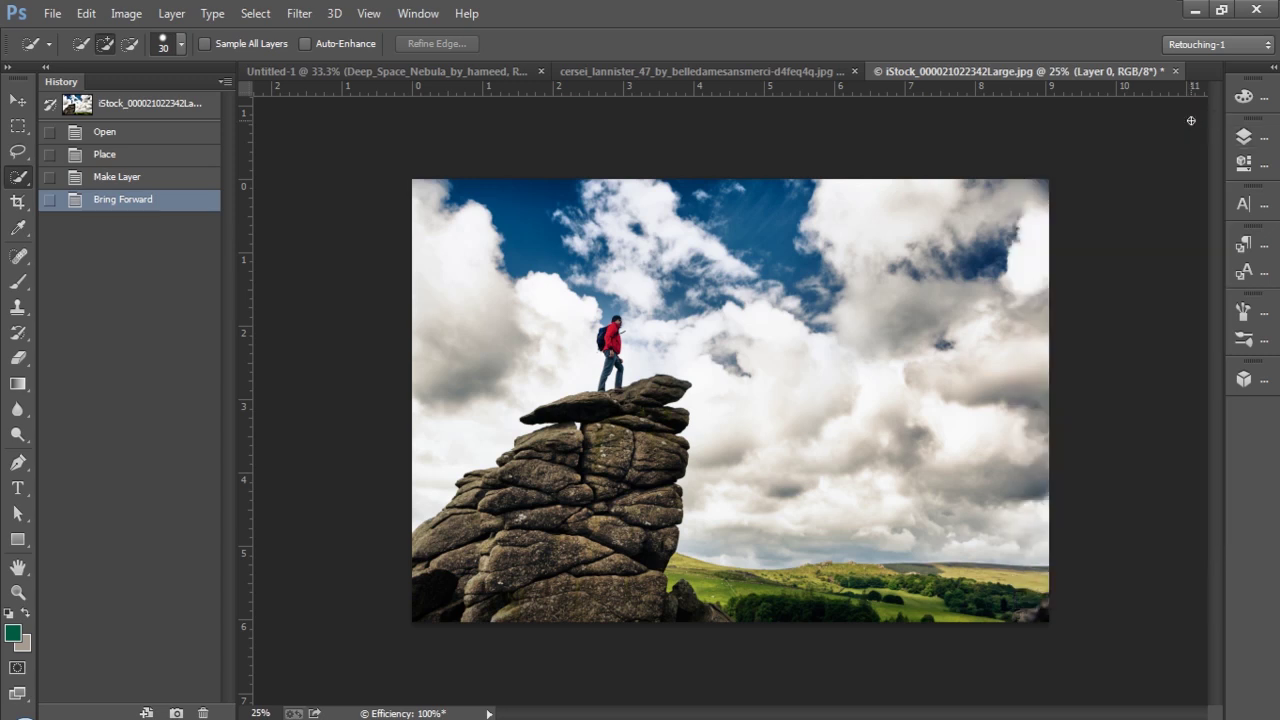
# - Quick-select the field, rock and hiker with a progressively smaller brush
pyautogui.click(1032, 585)
pyautogui.moveTo(1038, 585)
pyautogui.mouseDown()
pyautogui.moveTo(1000, 628)
pyautogui.moveTo(987, 582)
pyautogui.moveTo(939, 600)
pyautogui.moveTo(900, 570)
pyautogui.moveTo(808, 598)
pyautogui.moveTo(528, 590)
pyautogui.moveTo(475, 483)
pyautogui.moveTo(503, 453)
pyautogui.moveTo(615, 567)
pyautogui.moveTo(652, 485)
pyautogui.moveTo(660, 390)
pyautogui.mouseUp()
pyautogui.hotkey('ctrl', '1')
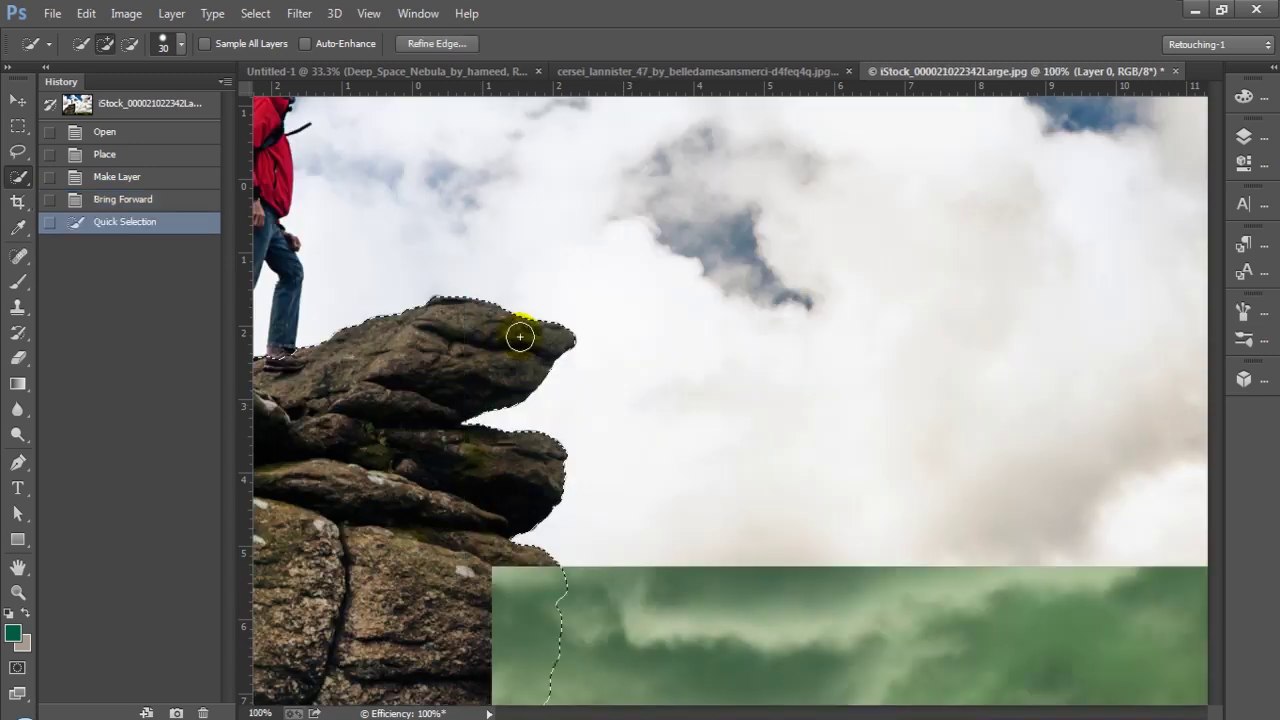
pyautogui.press('[')
pyautogui.press('[')
pyautogui.press('[')
pyautogui.moveTo(586, 580)
pyautogui.mouseDown()
pyautogui.moveTo(568, 379)
pyautogui.moveTo(511, 403)
pyautogui.moveTo(507, 388)
pyautogui.moveTo(544, 429)
pyautogui.moveTo(559, 550)
pyautogui.moveTo(569, 531)
pyautogui.moveTo(551, 566)
pyautogui.mouseUp()
pyautogui.press('[')
pyautogui.press('[')
pyautogui.press('[')
pyautogui.press('[')
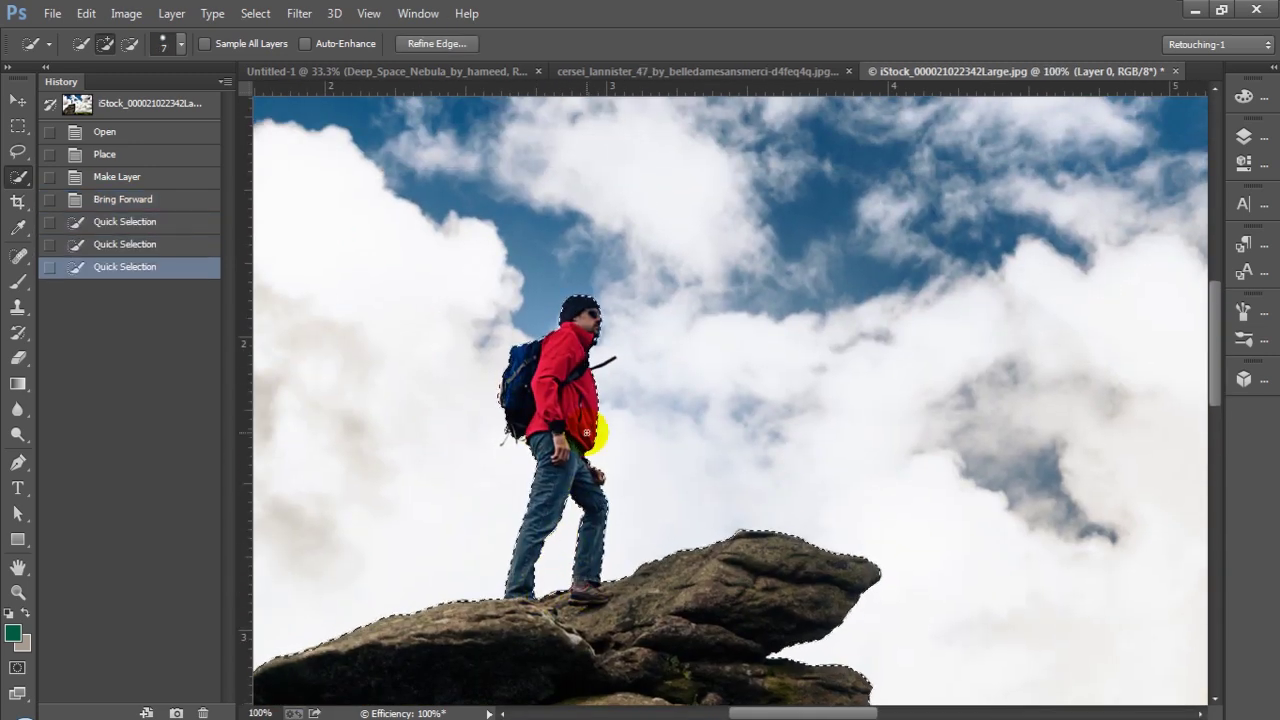
# - In Refine Edge, enable Smart Radius and brush the rock, foot, leg and backpack edges
pyautogui.click(437, 43)
pyautogui.click(194, 286)
pyautogui.press('[')
pyautogui.press('[')
pyautogui.press('[')
pyautogui.press('[')
pyautogui.press('[')
pyautogui.press('[')
pyautogui.moveTo(744, 566)
pyautogui.mouseDown()
pyautogui.moveTo(740, 532)
pyautogui.moveTo(868, 562)
pyautogui.mouseUp()
pyautogui.moveTo(720, 540)
pyautogui.mouseDown()
pyautogui.moveTo(503, 596)
pyautogui.moveTo(546, 590)
pyautogui.moveTo(575, 506)
pyautogui.mouseUp()
pyautogui.moveTo(500, 366); pyautogui.dragTo(496, 408)
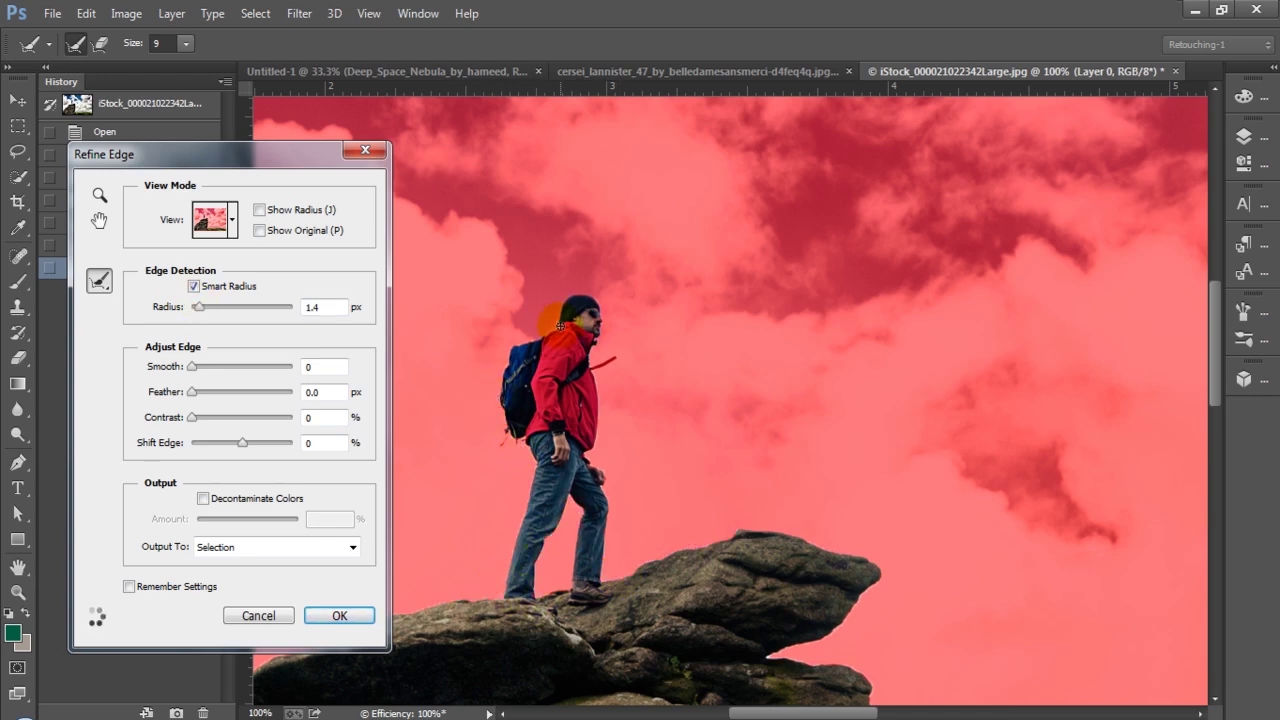
# - Output the cutout to a New Layer with Layer Mask, Contrast about 3, and apply Refine Edge
pyautogui.hotkey('ctrl', '-')
pyautogui.press(']')
pyautogui.press(']')
pyautogui.press(']')
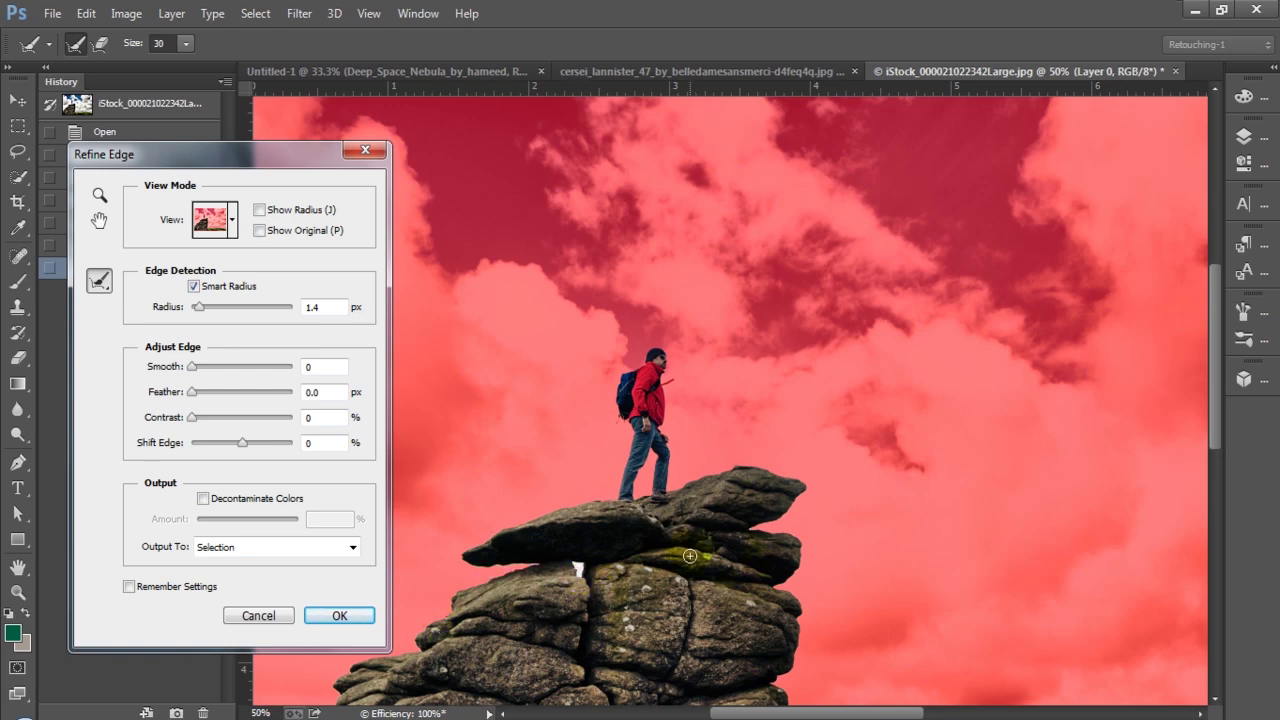
pyautogui.moveTo(1214, 428); pyautogui.dragTo(1228, 491)
pyautogui.click(203, 498)
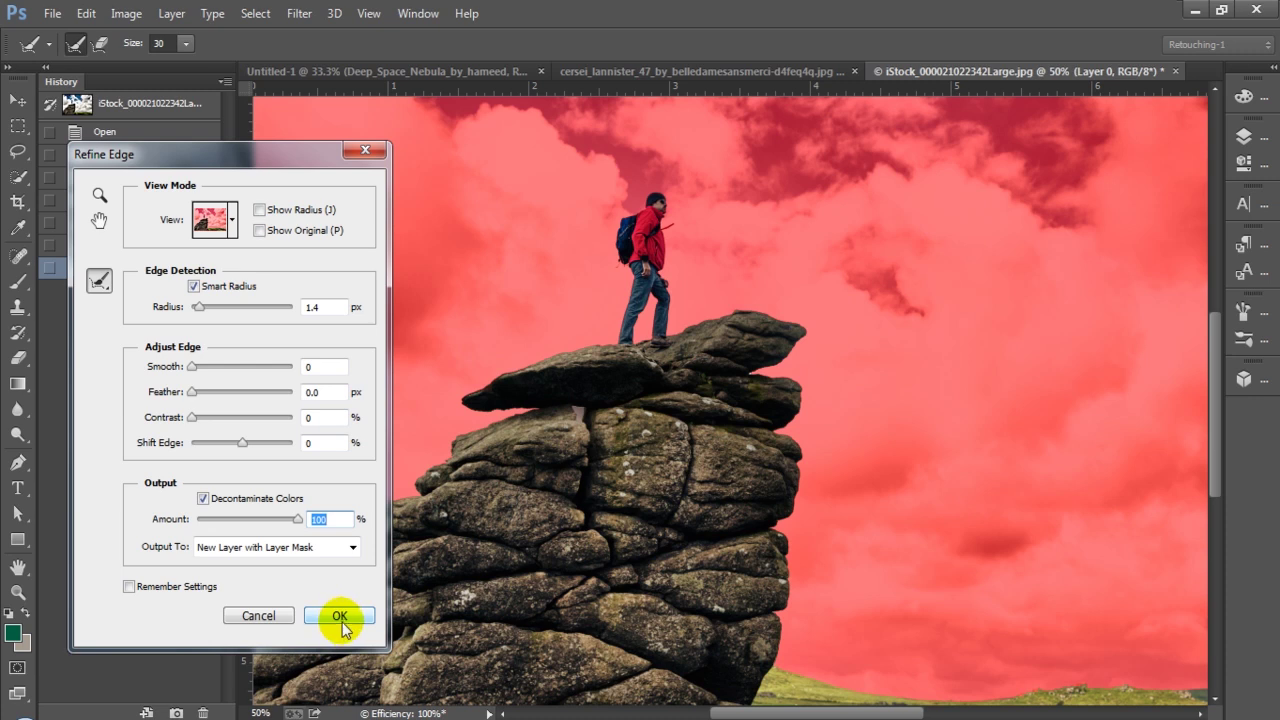
pyautogui.click(193, 420)
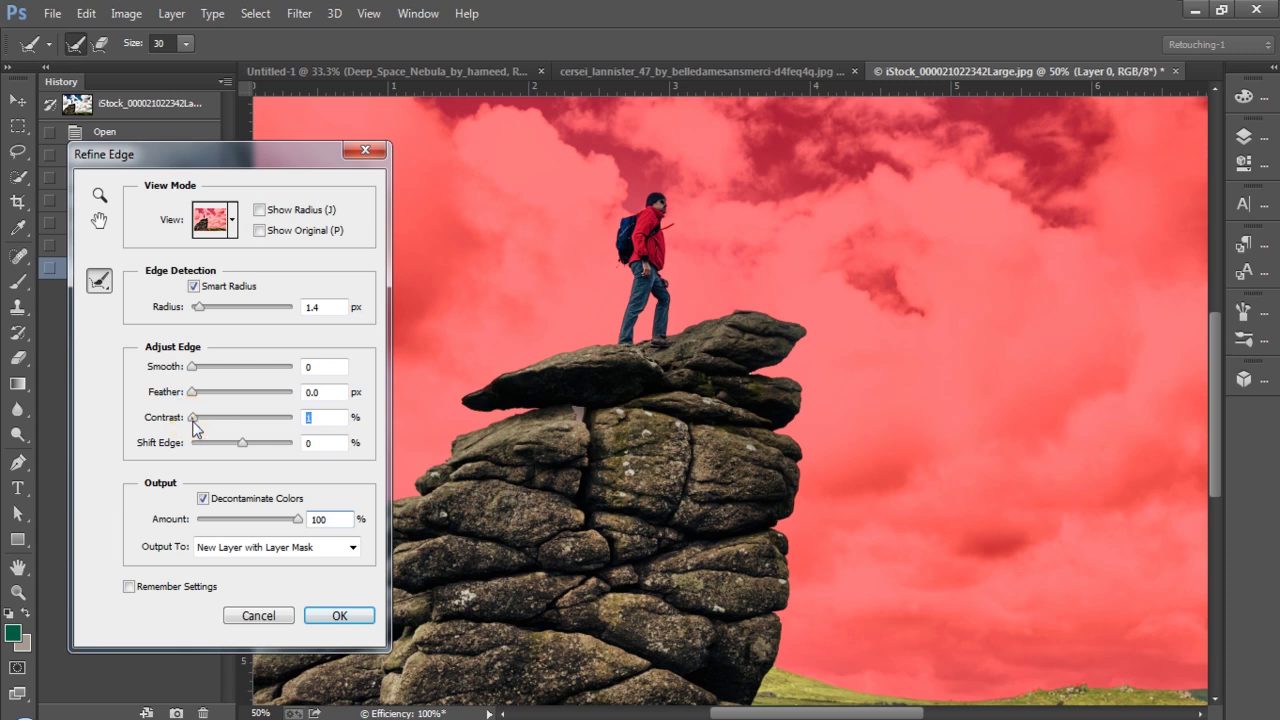
pyautogui.click(195, 418)
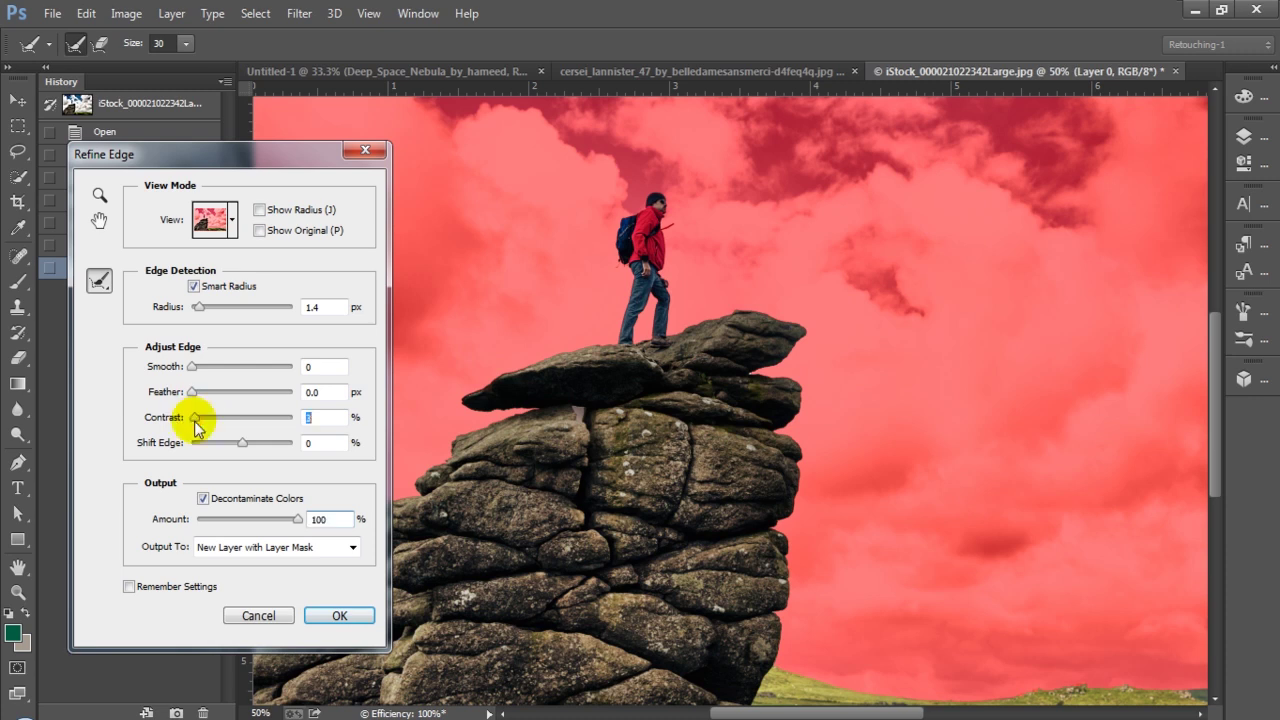
pyautogui.click(337, 614)
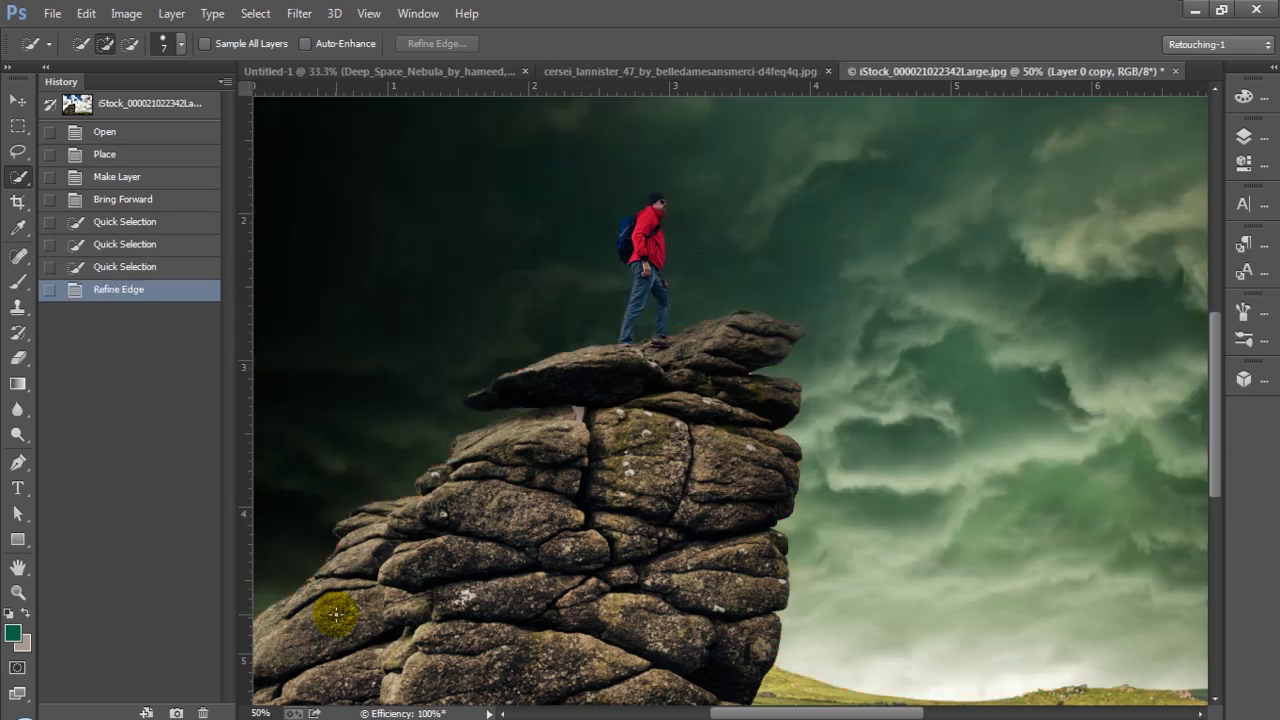
# - Toggle Layer 0's visibility to compare skies, leave it hidden, and select the stormy sky layer
pyautogui.hotkey('ctrl', '-')
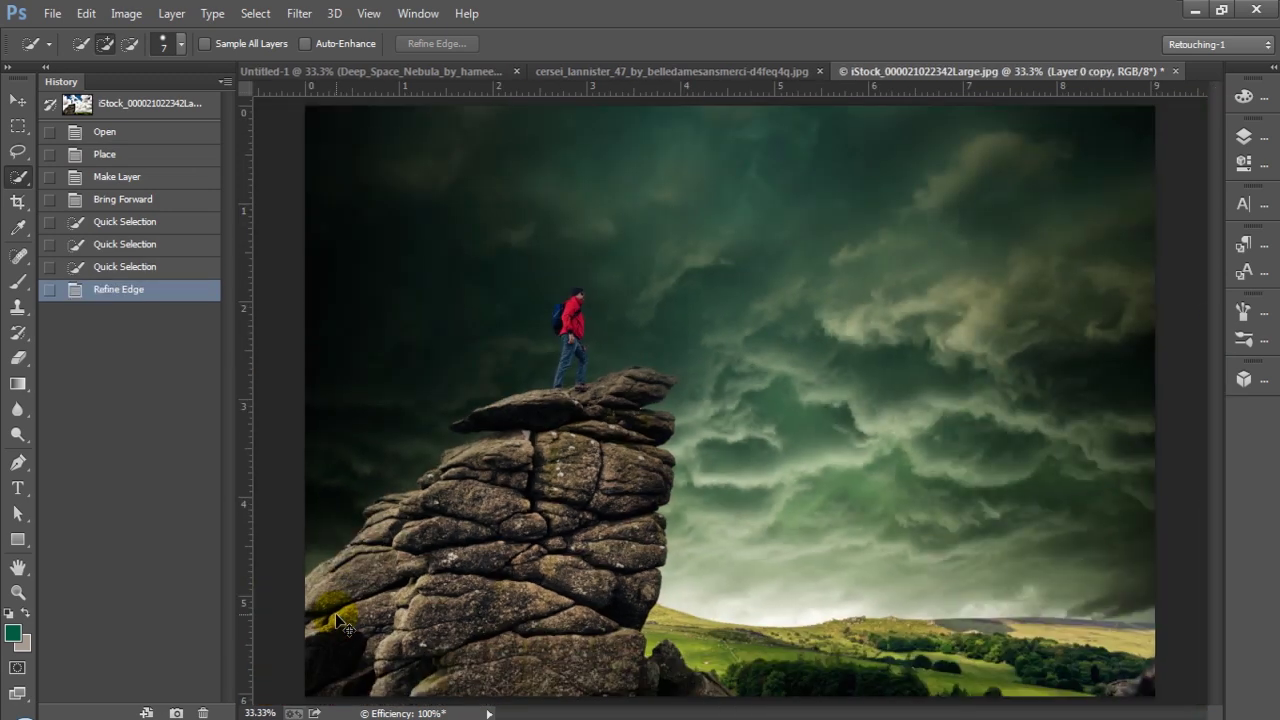
pyautogui.click(1255, 145)
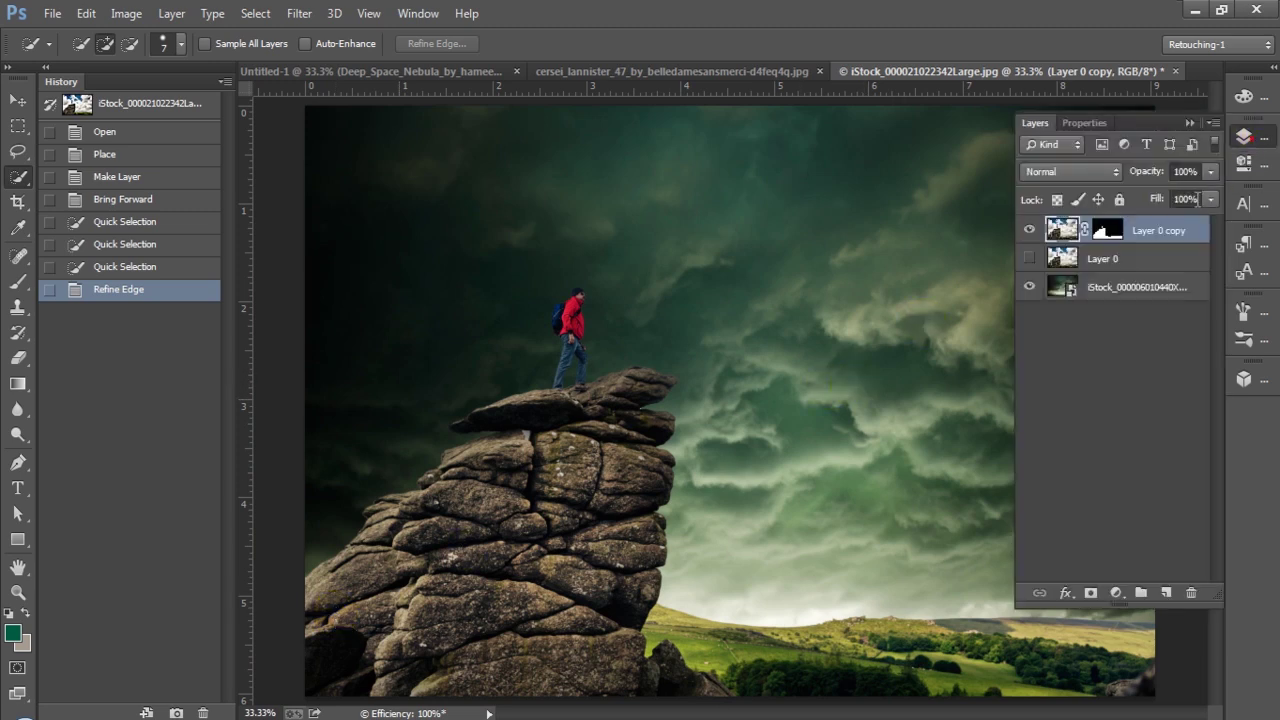
pyautogui.click(1030, 258)
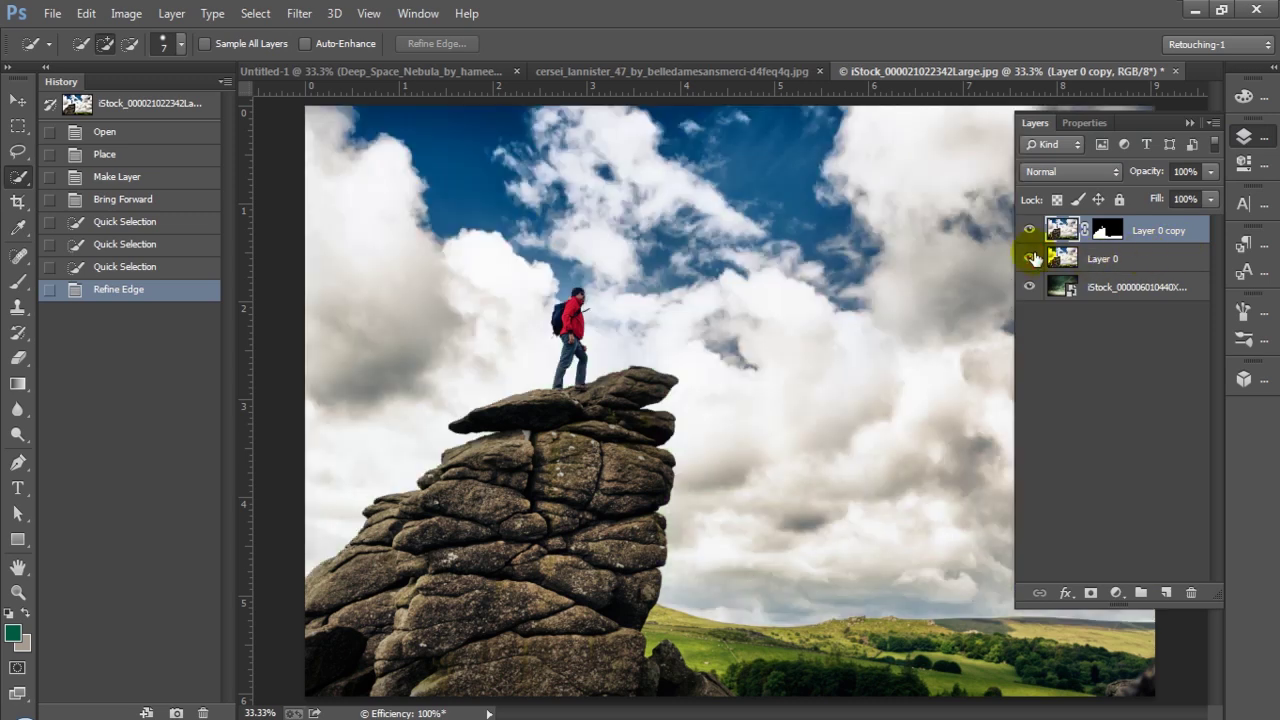
pyautogui.click(1030, 258)
pyautogui.click(1031, 258)
pyautogui.click(1031, 258)
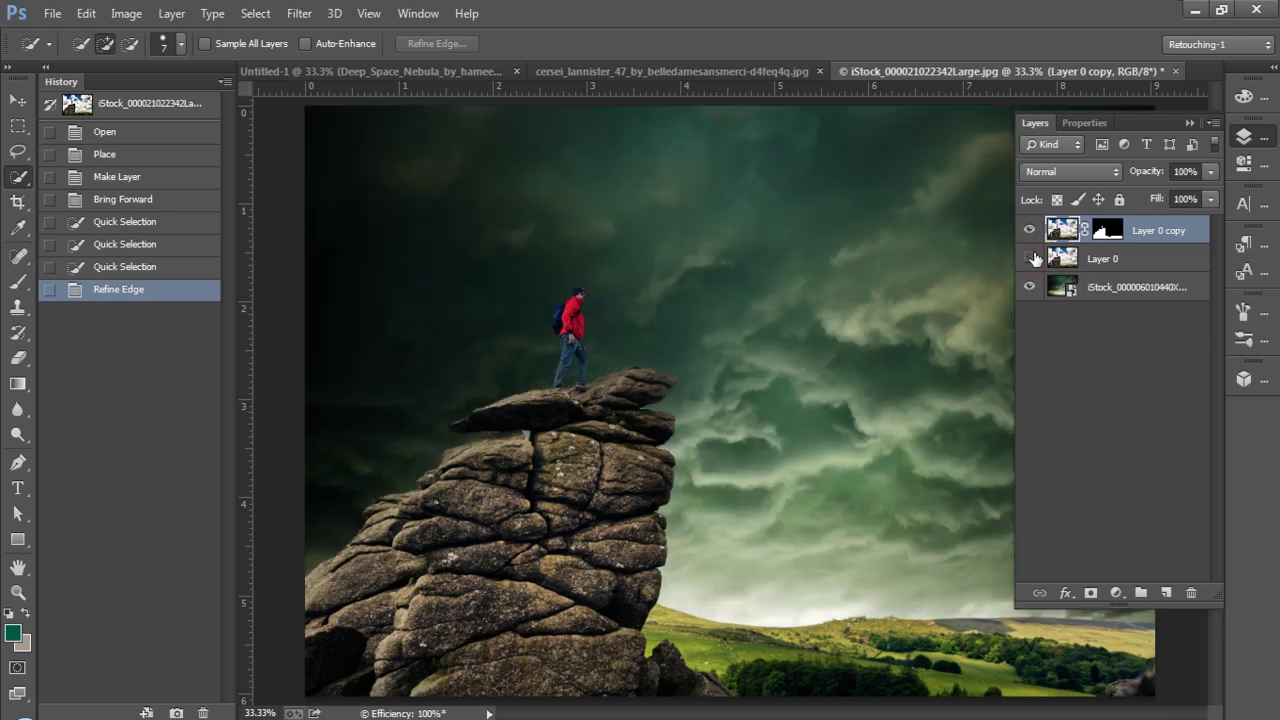
pyautogui.click(1125, 287)
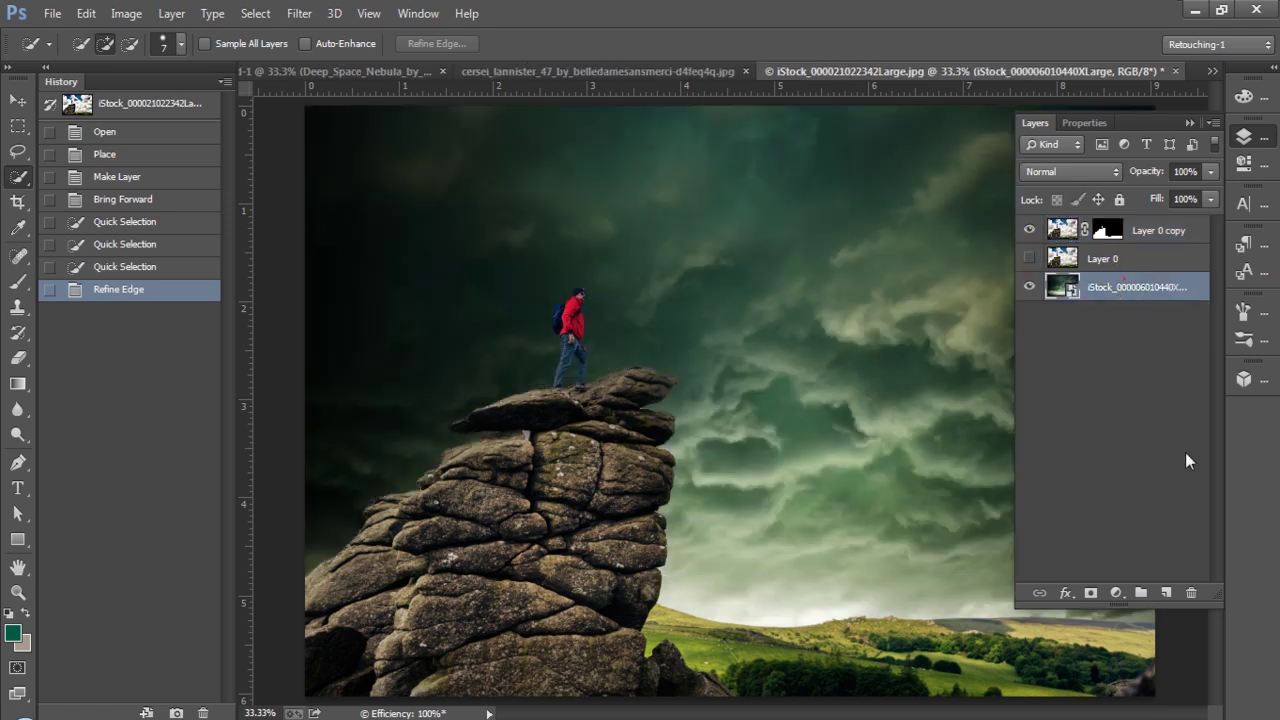
# - Add a Gradient Map adjustment layer using the Blue-Red-Yellow preset
pyautogui.click(1116, 593)
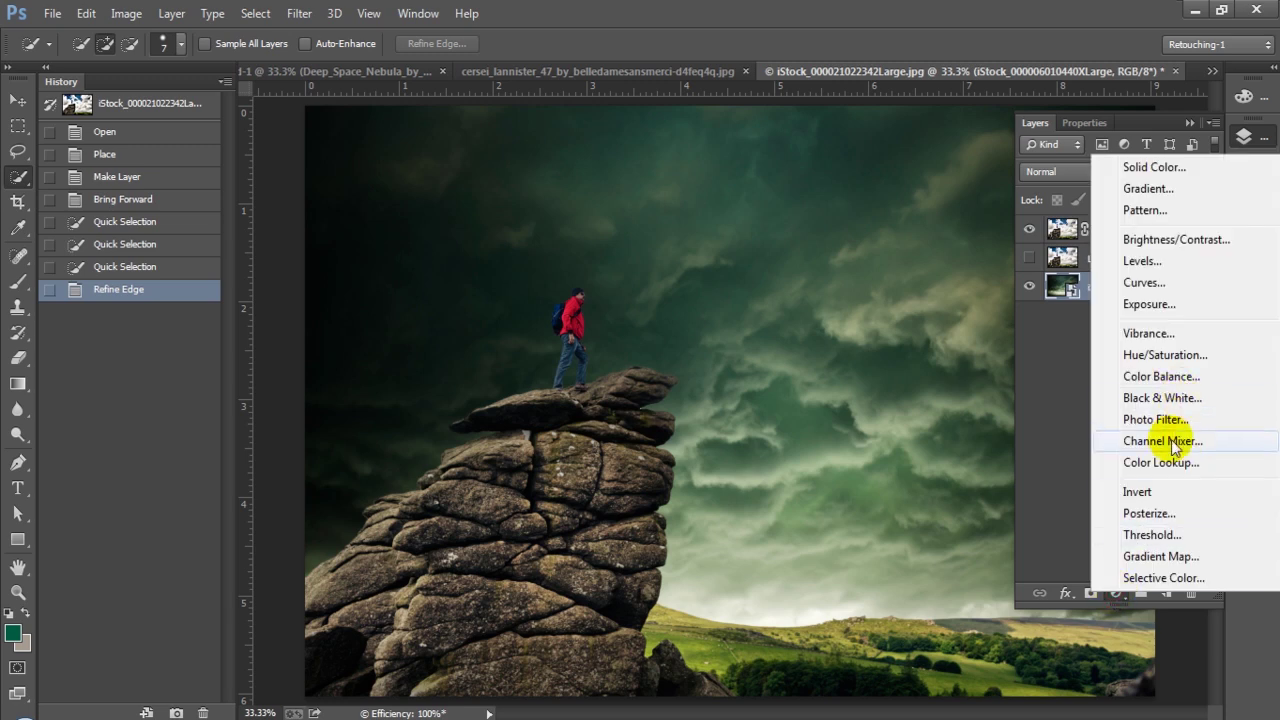
pyautogui.click(1162, 558)
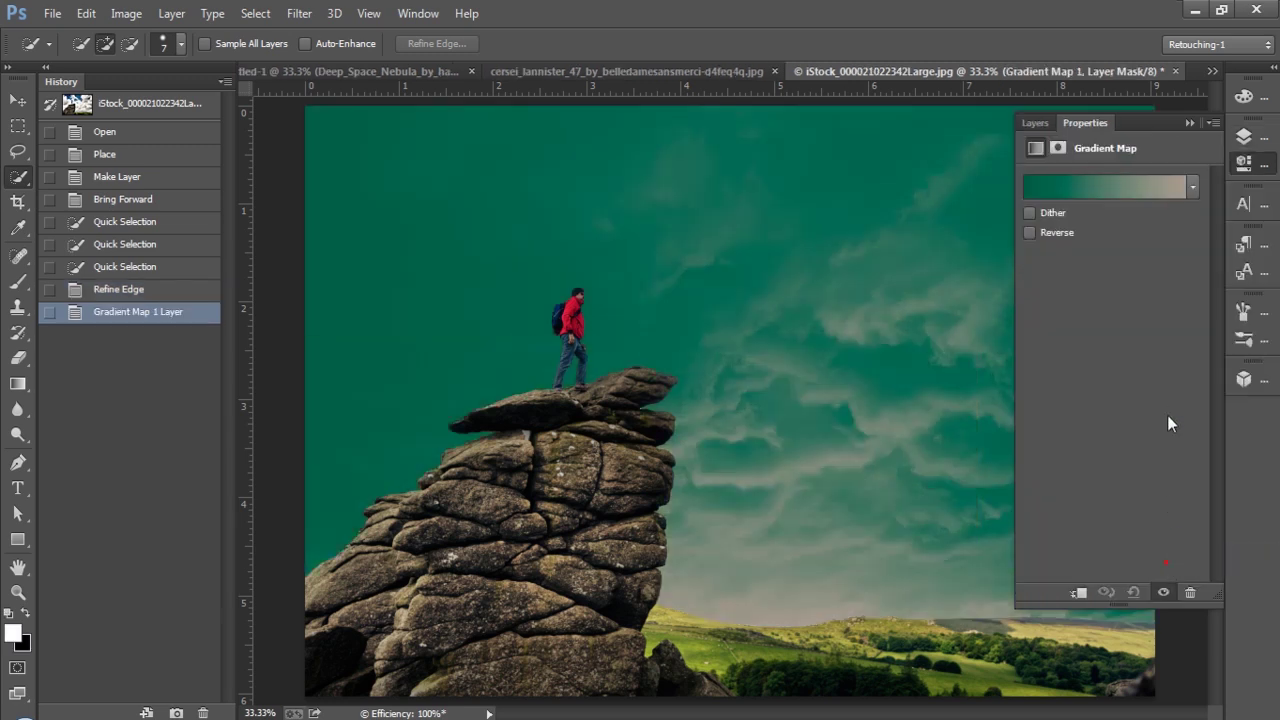
pyautogui.click(1192, 186)
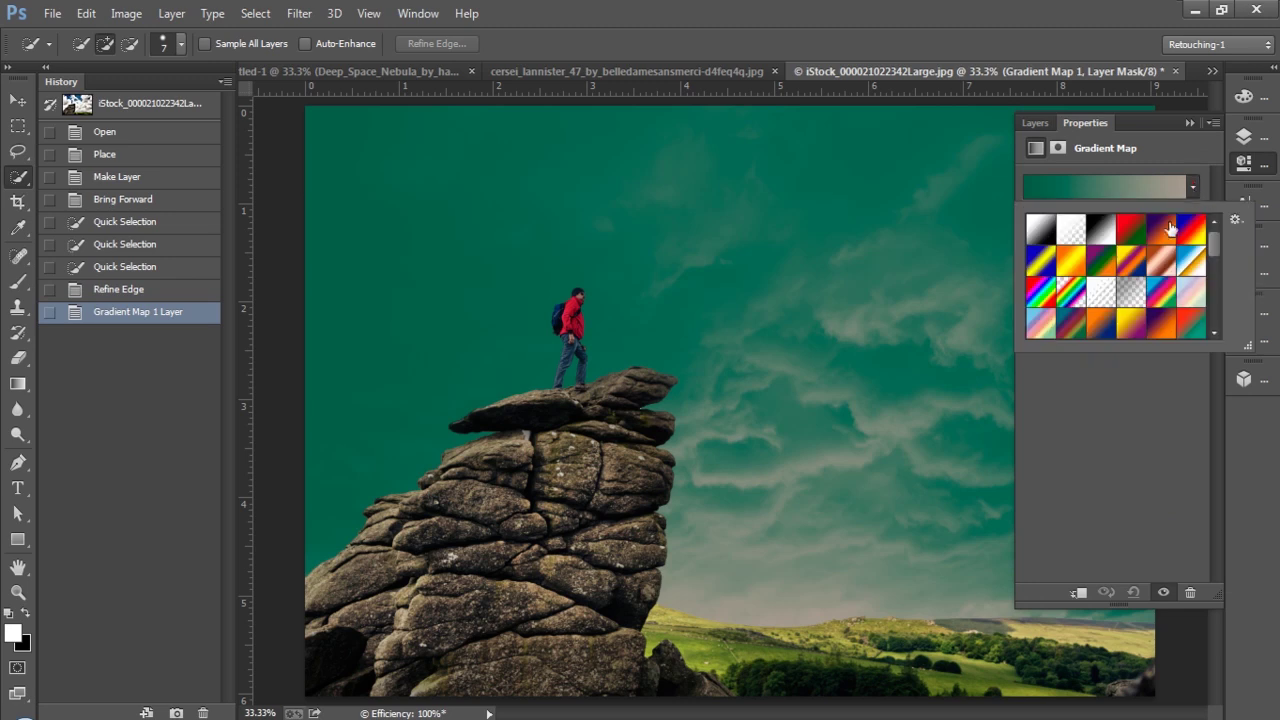
pyautogui.click(1190, 230)
pyautogui.click(1033, 148)
pyautogui.click(1032, 123)
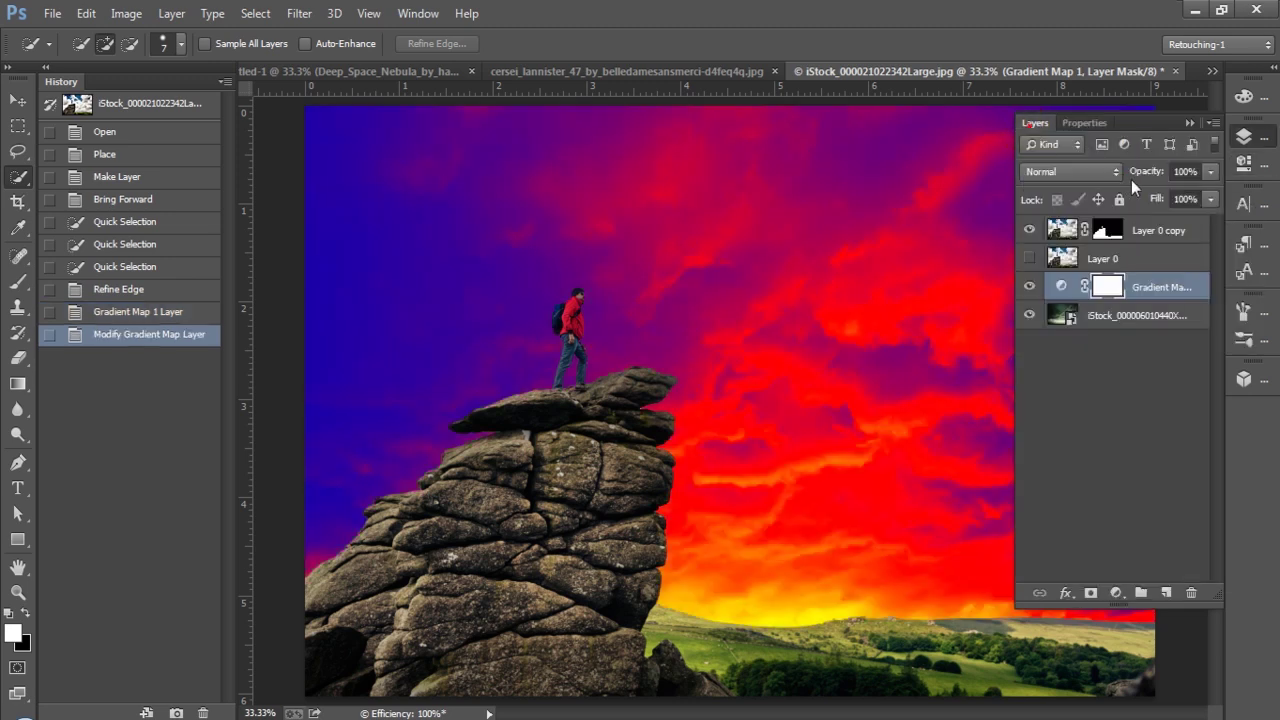
# - Set the Gradient Map to Soft Light blend mode at 32% opacity
pyautogui.click(1091, 171)
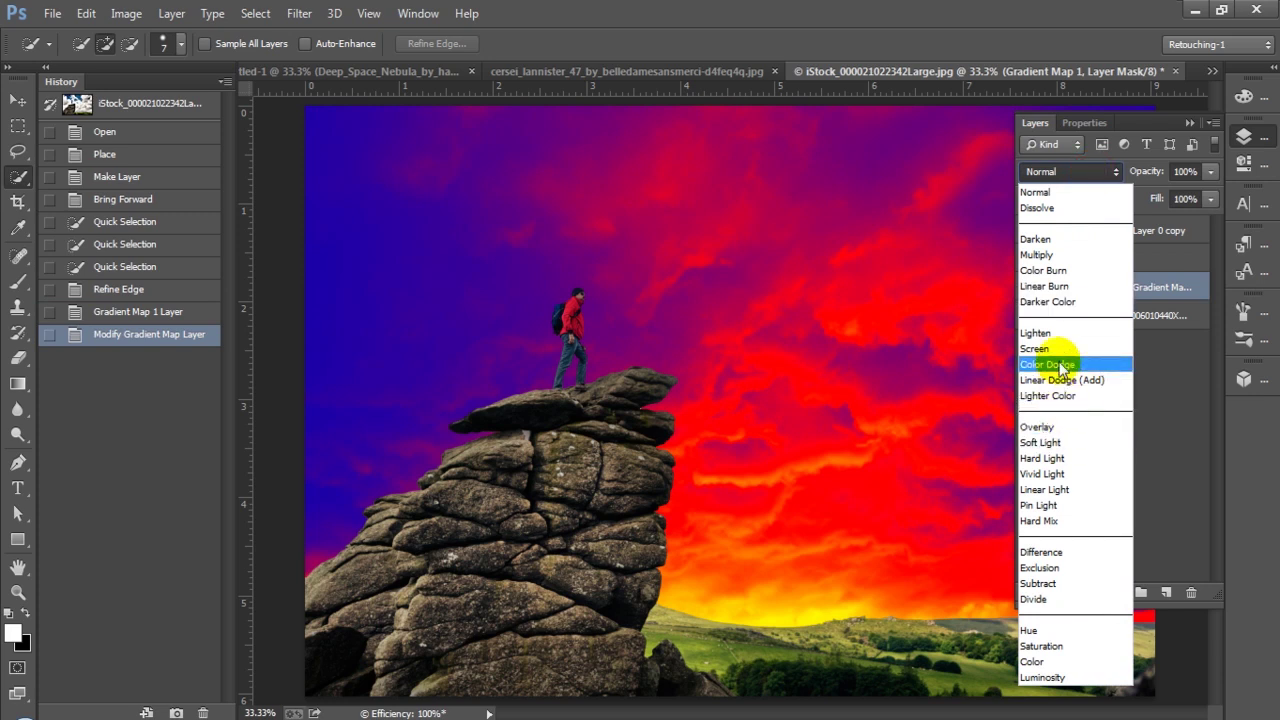
pyautogui.click(1068, 442)
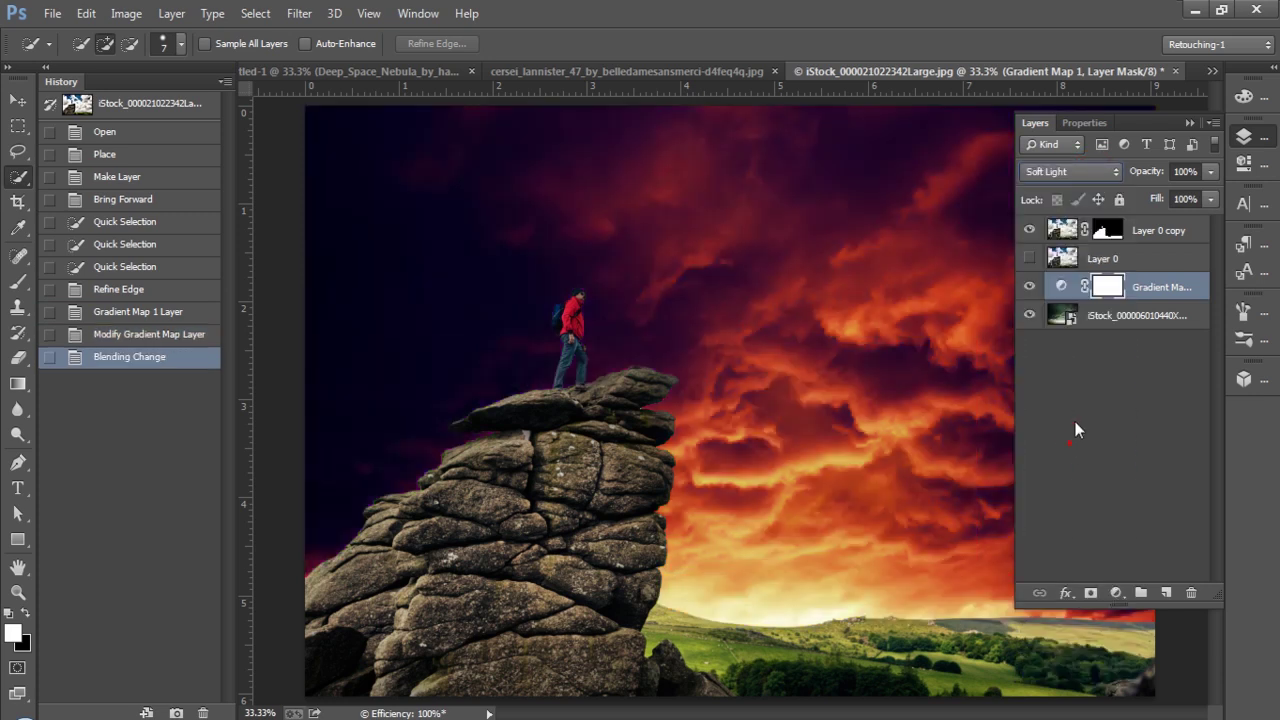
pyautogui.click(1207, 172)
pyautogui.click(1137, 191)
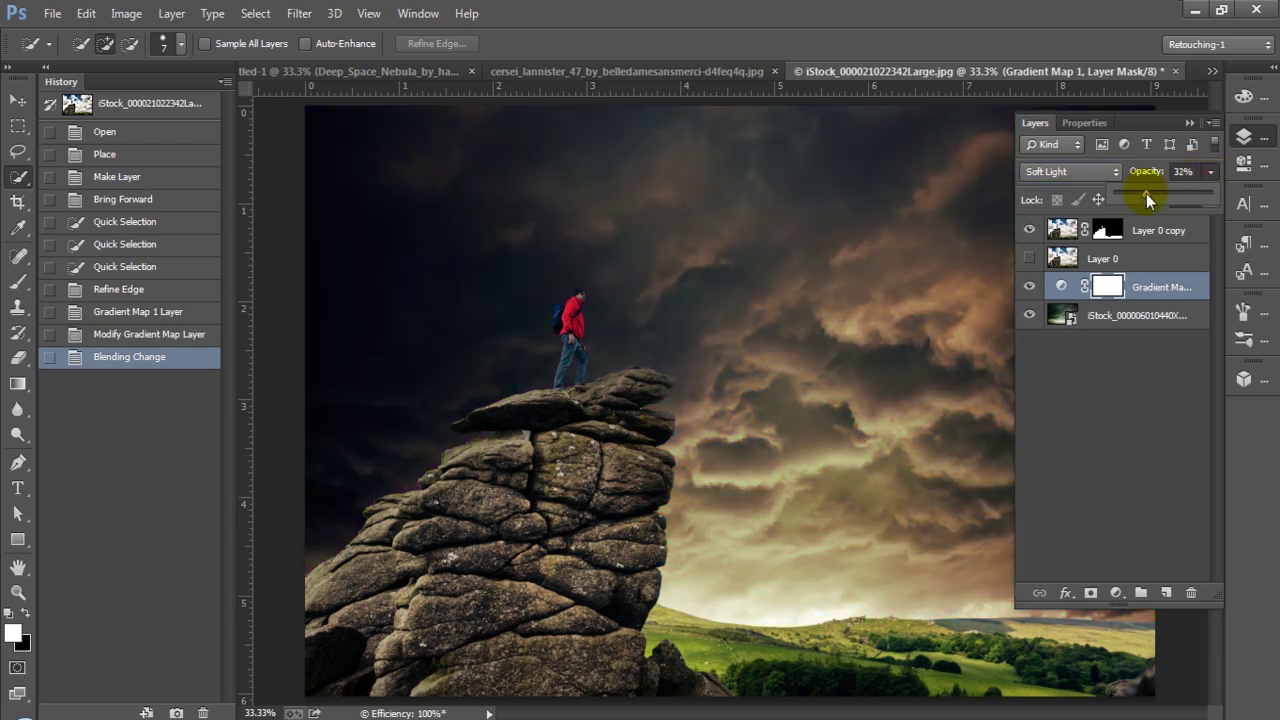
pyautogui.moveTo(1146, 196); pyautogui.dragTo(1146, 196)
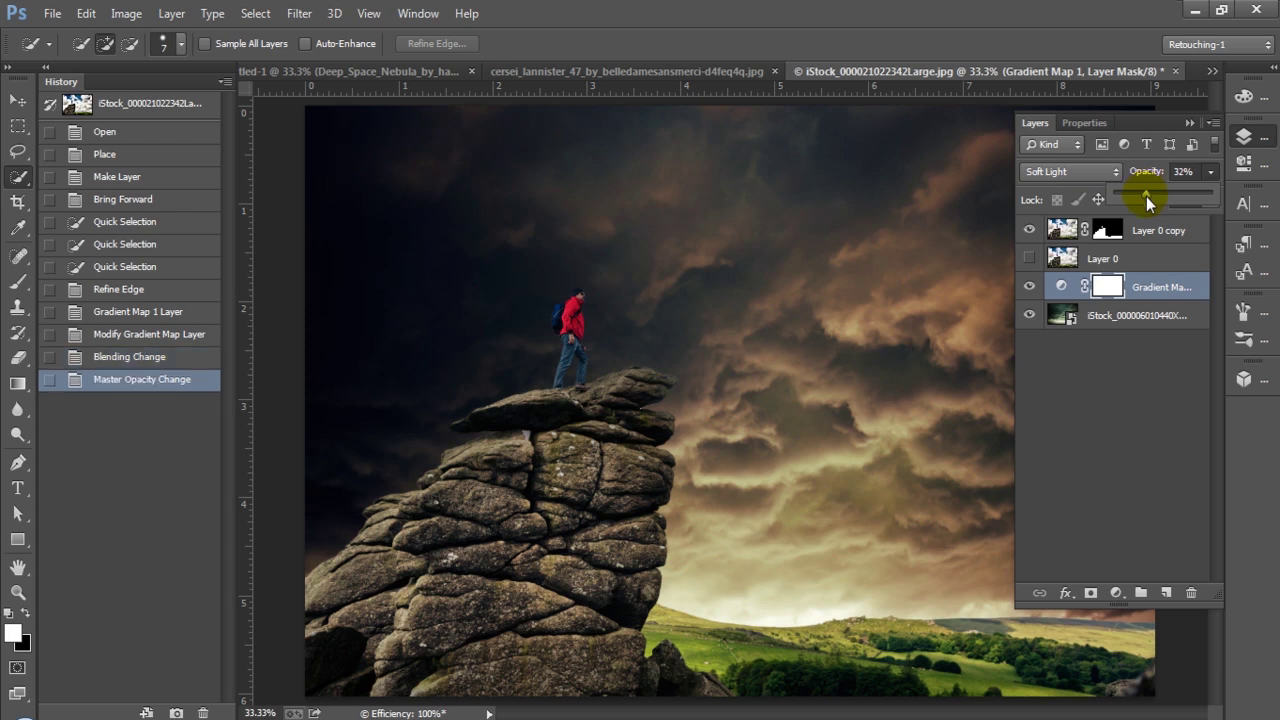
pyautogui.click(1029, 287)
pyautogui.click(1028, 290)
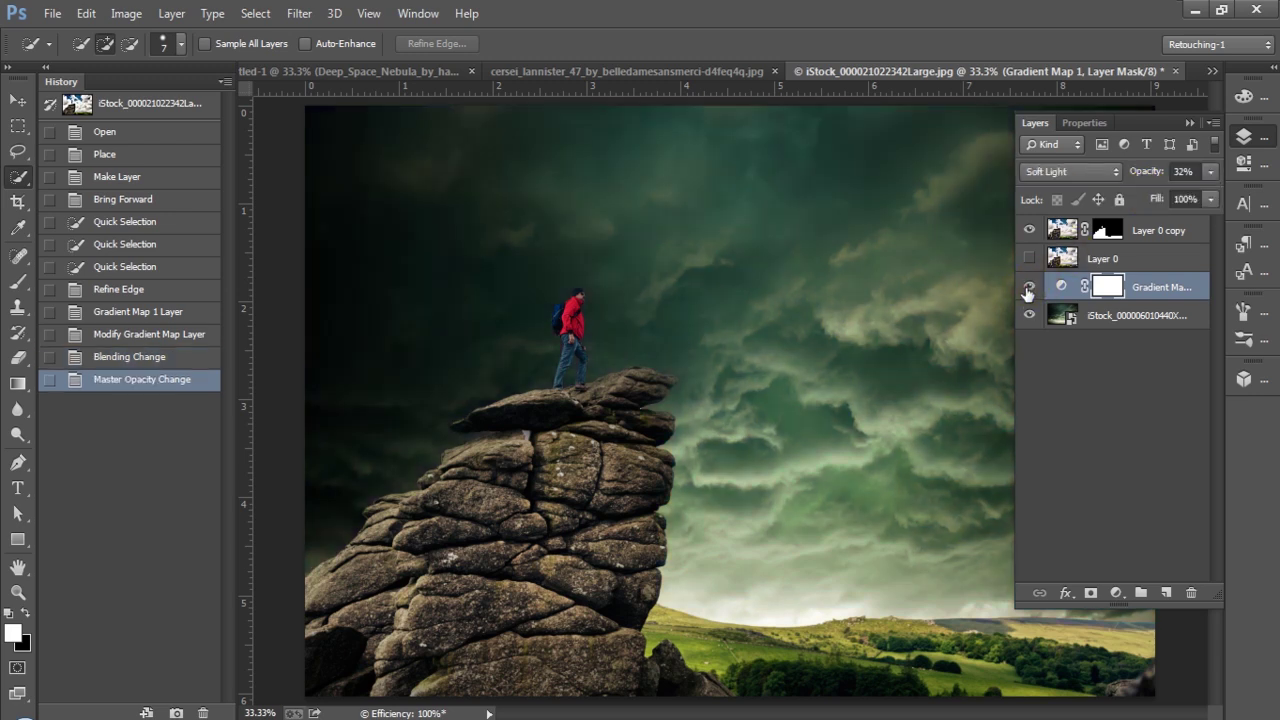
pyautogui.click(1150, 230)
# - Add a Curves adjustment layer and lift the RGB midpoint from input 117 to output 130
pyautogui.click(1116, 593)
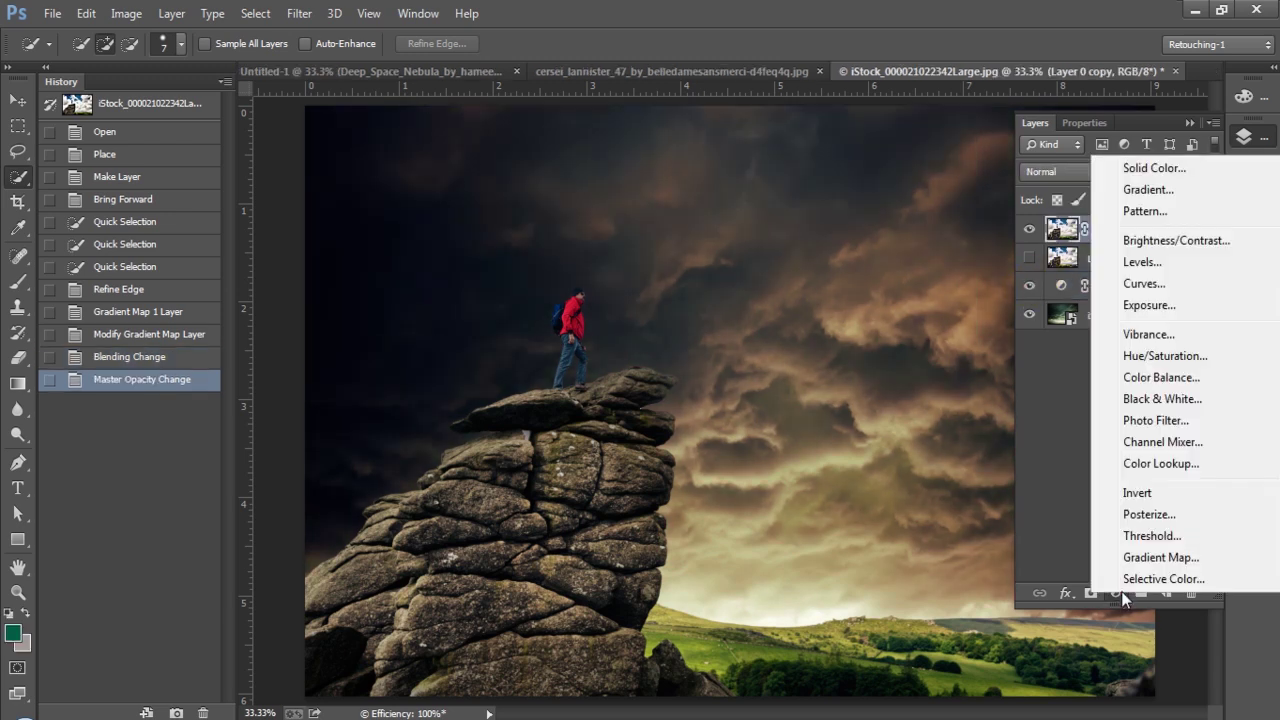
pyautogui.click(1145, 283)
pyautogui.moveTo(1127, 300); pyautogui.dragTo(1123, 292)
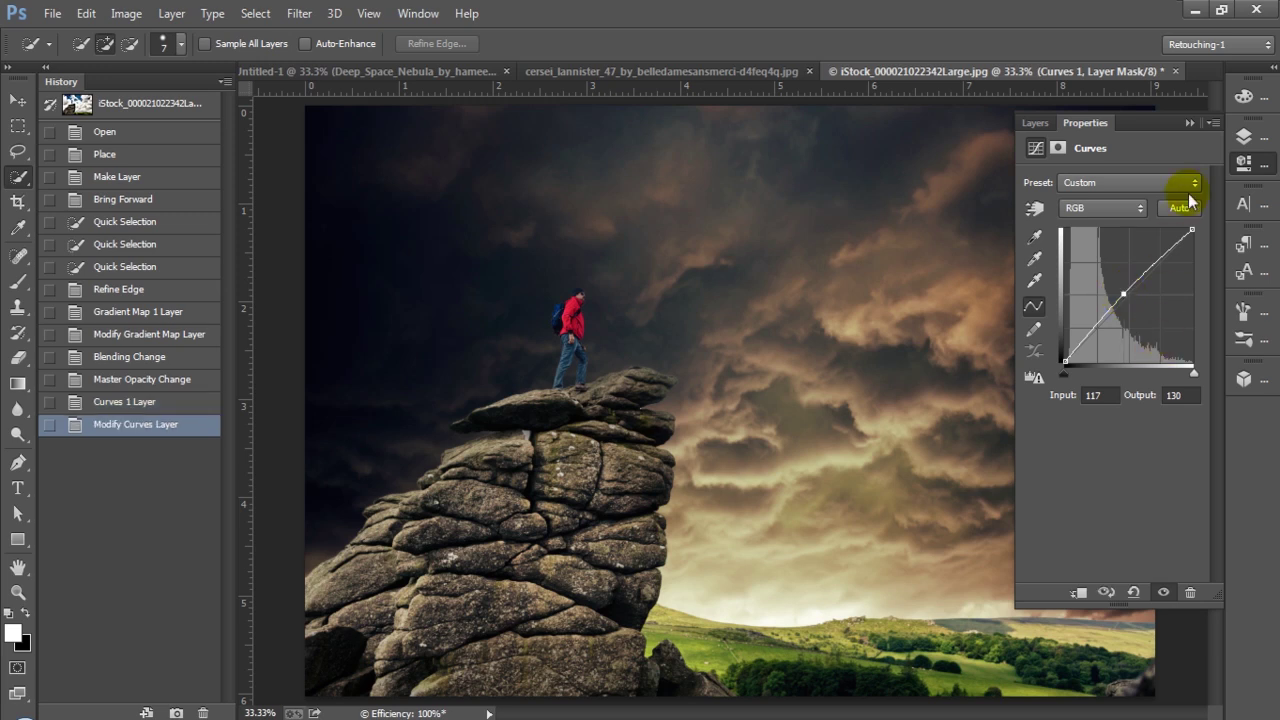
pyautogui.click(1185, 123)
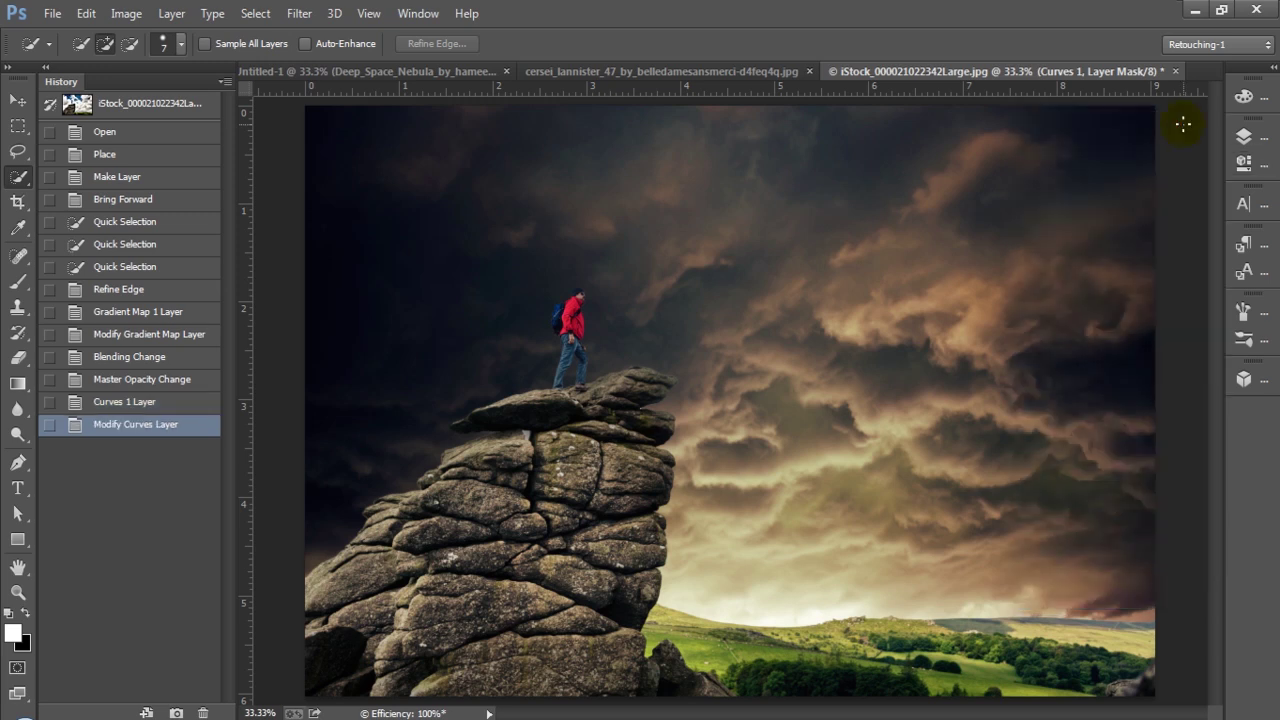